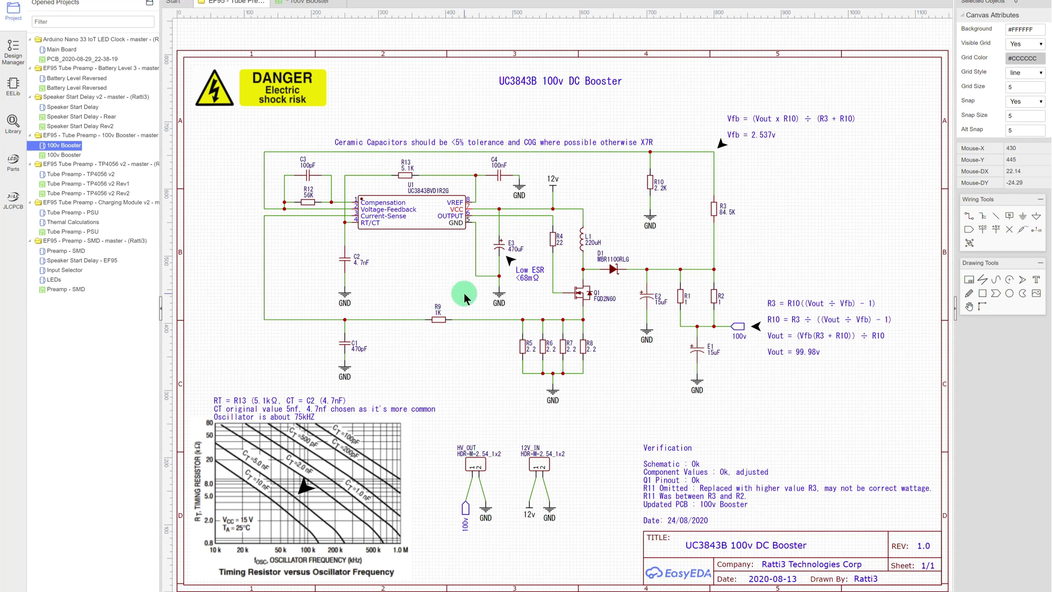
Inspect the output capacitors, timing resistor R13 and timing capacitor C2 in the schematic against the oscillator frequency chart.
click(651, 295)
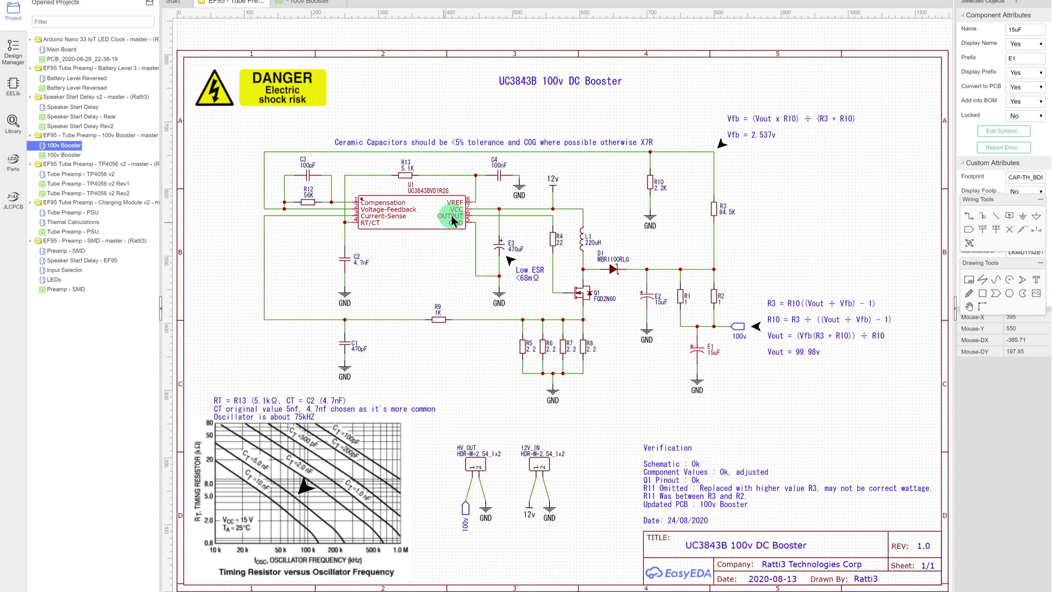
click(406, 176)
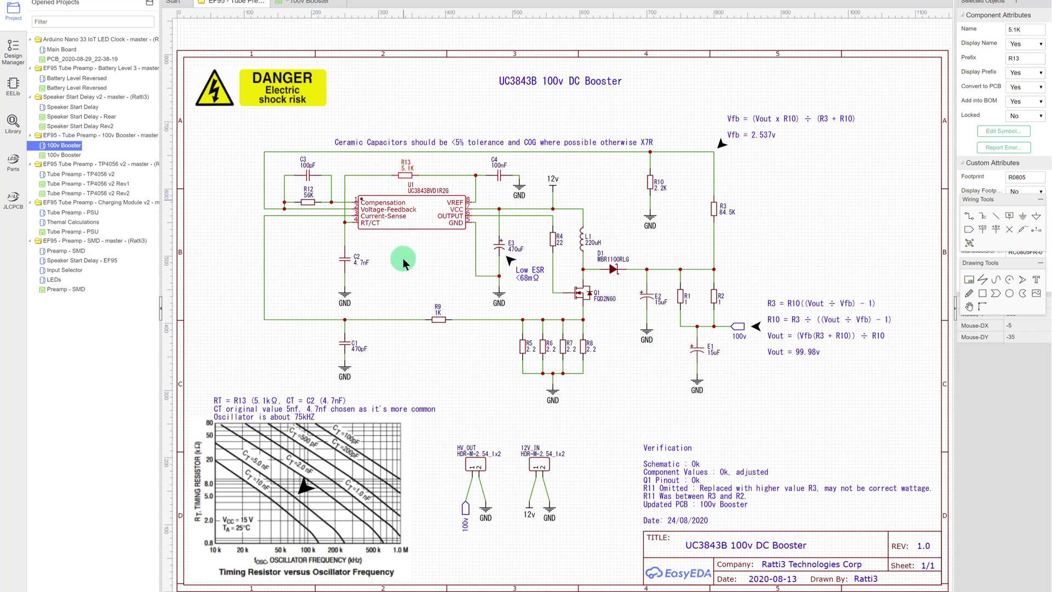
click(346, 258)
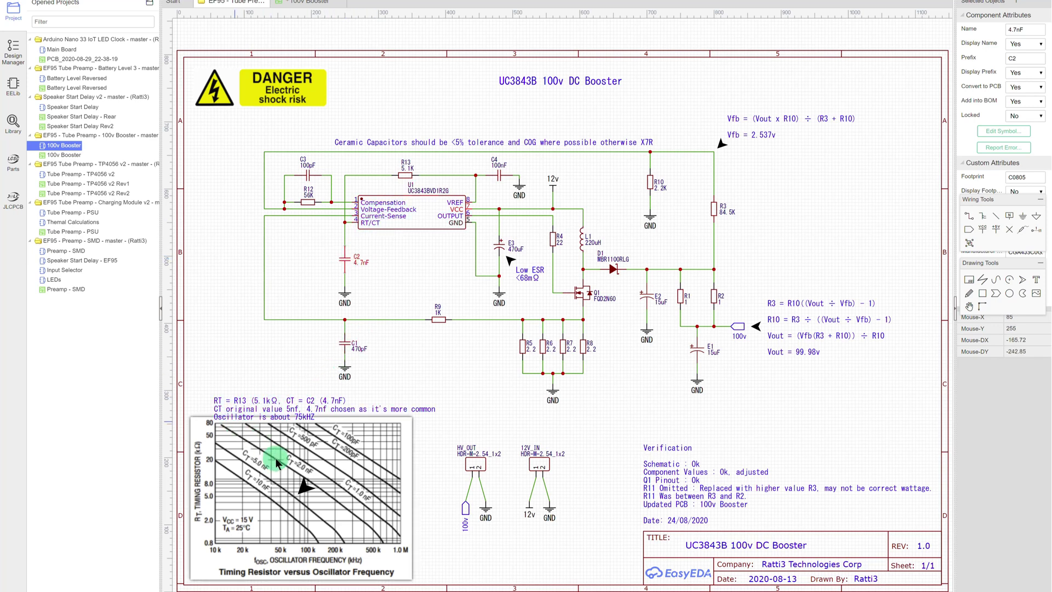
click(405, 175)
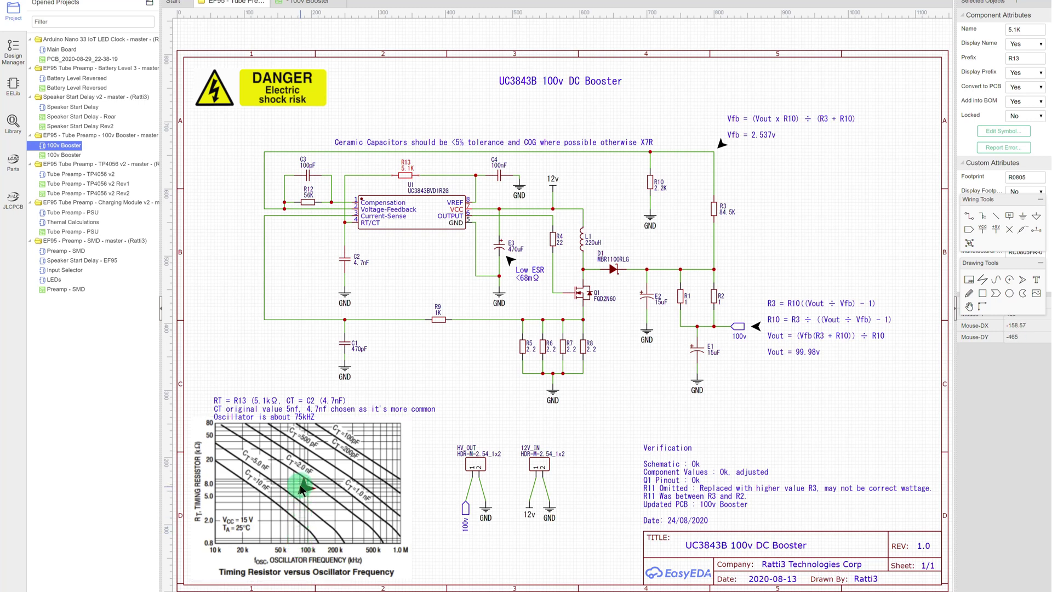
Inspect diode D1, low-ESR capacitor E3, controller U1 and feedback resistors R10 and R3 in the schematic.
click(533, 335)
click(611, 271)
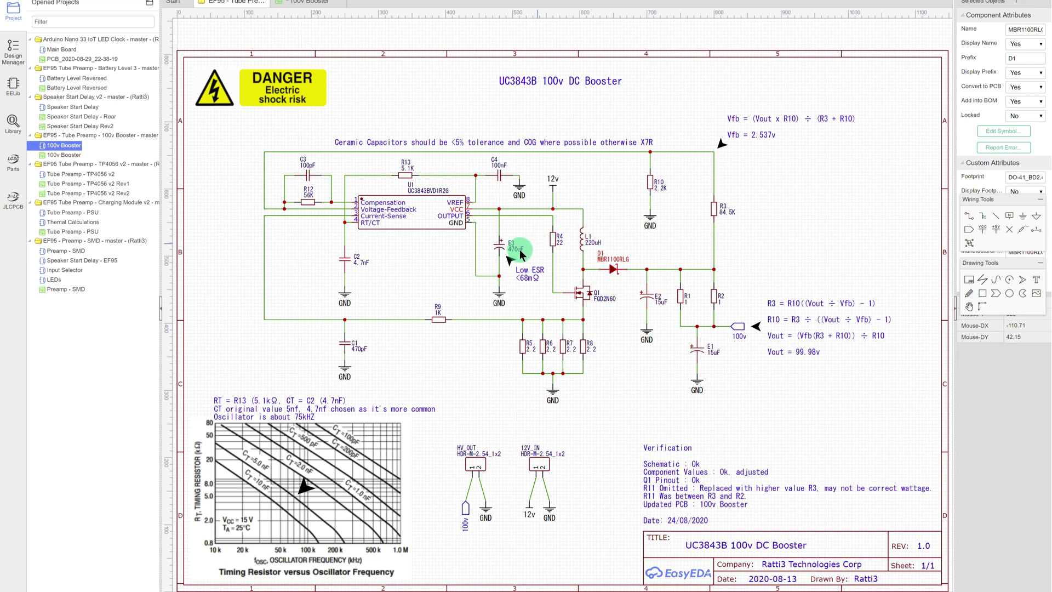
click(499, 248)
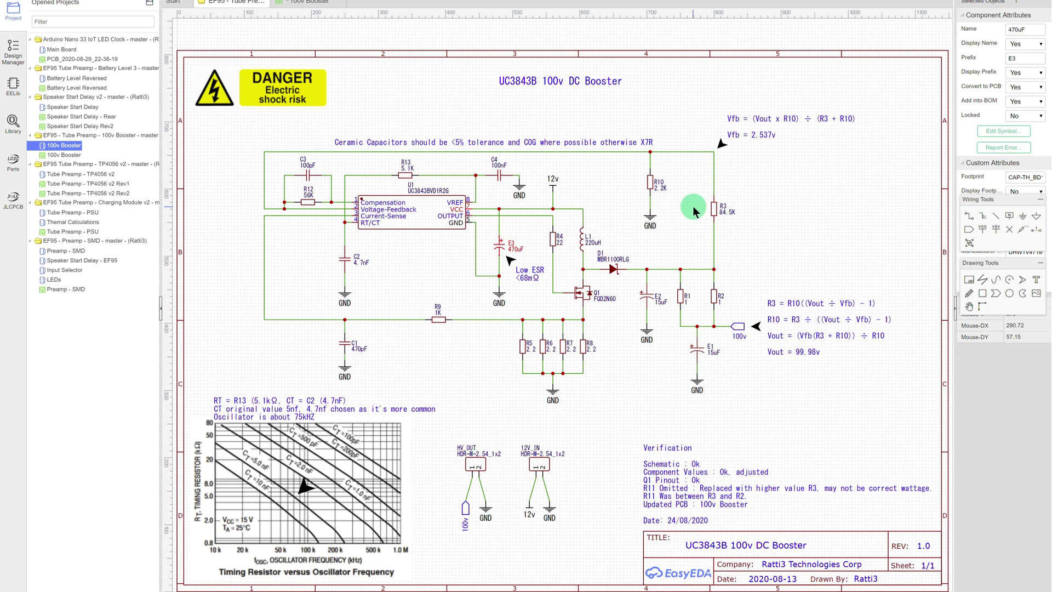
click(425, 214)
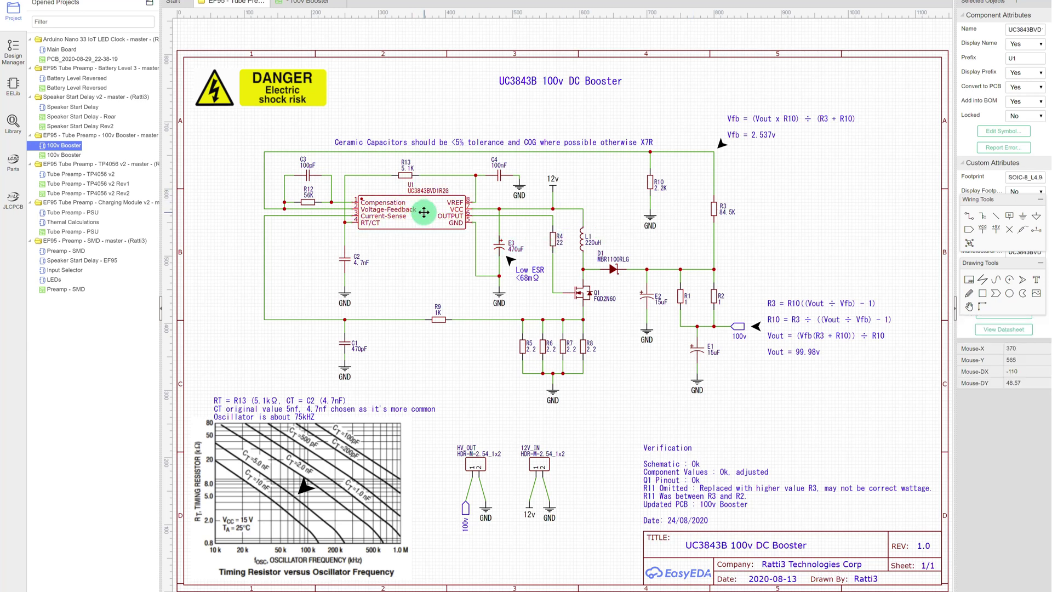
click(650, 187)
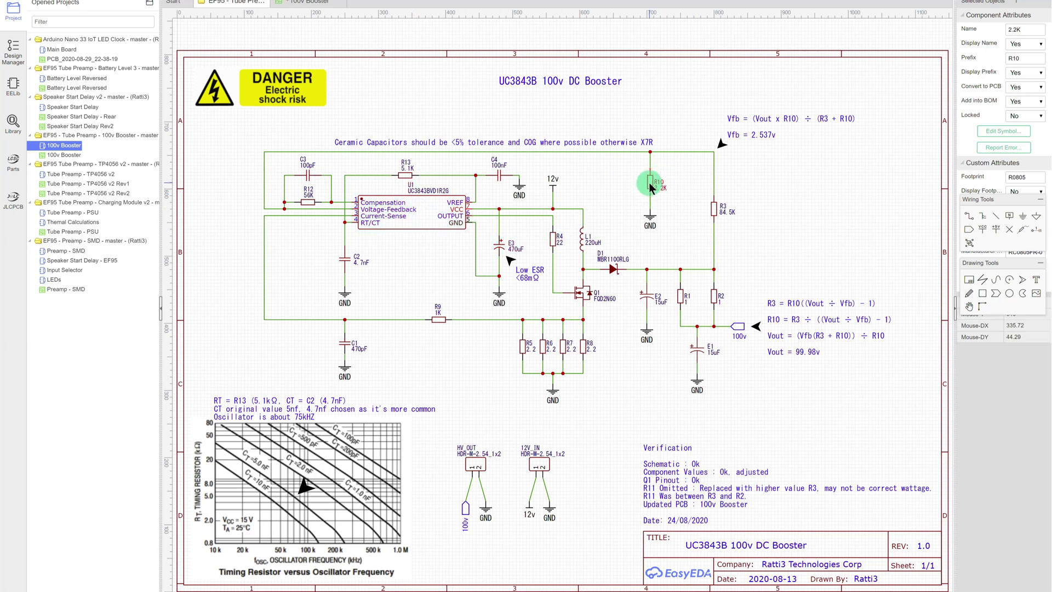
click(714, 215)
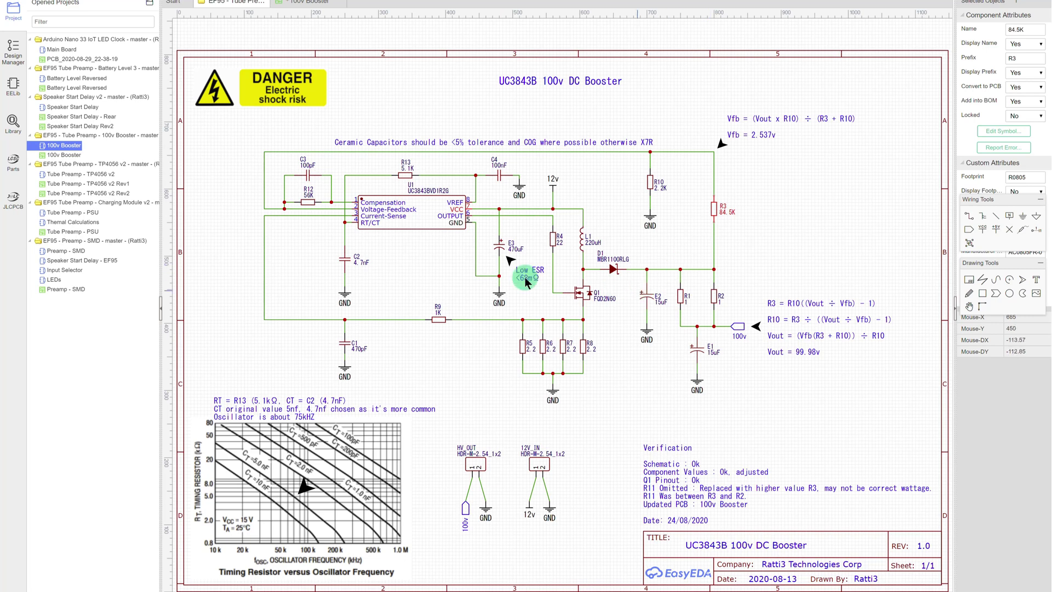
Review the schematic's bill of materials with its manufacturer and supplier parts down to the last row, and close it without exporting.
right_click(206, 11)
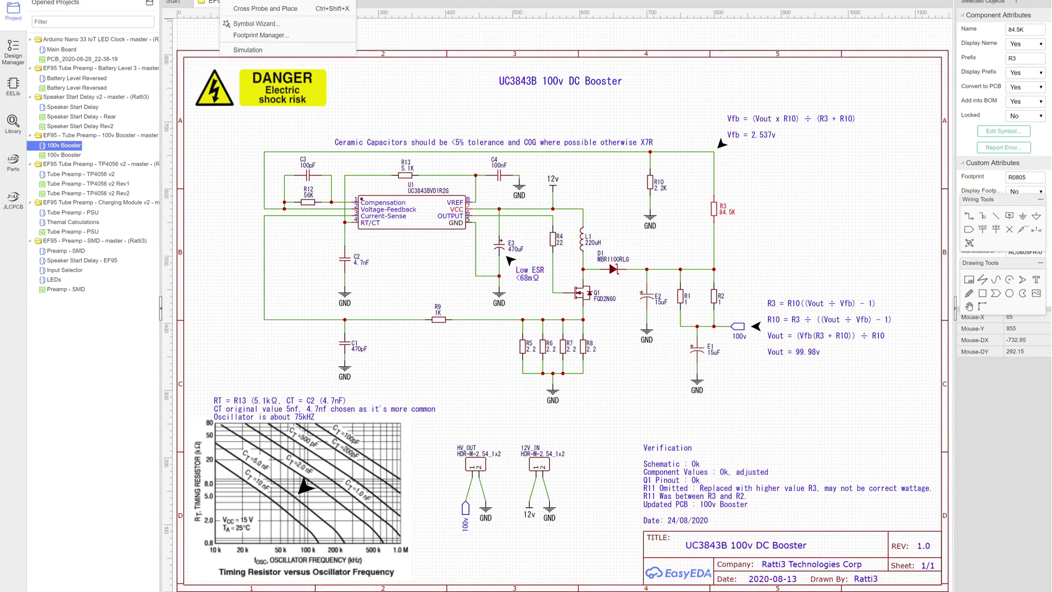
click(273, 12)
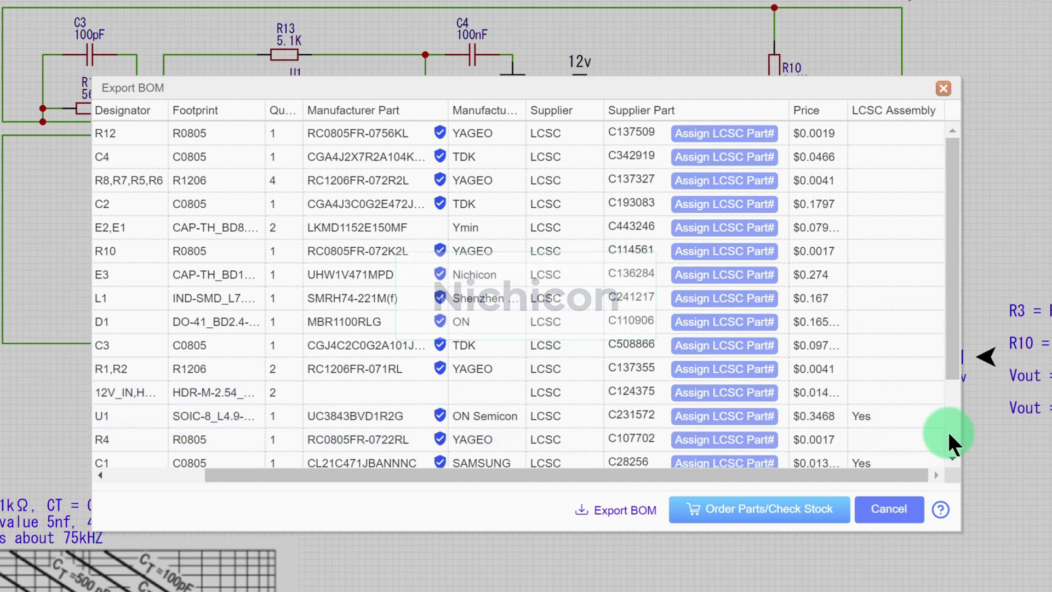
scroll(948, 429, down, 2)
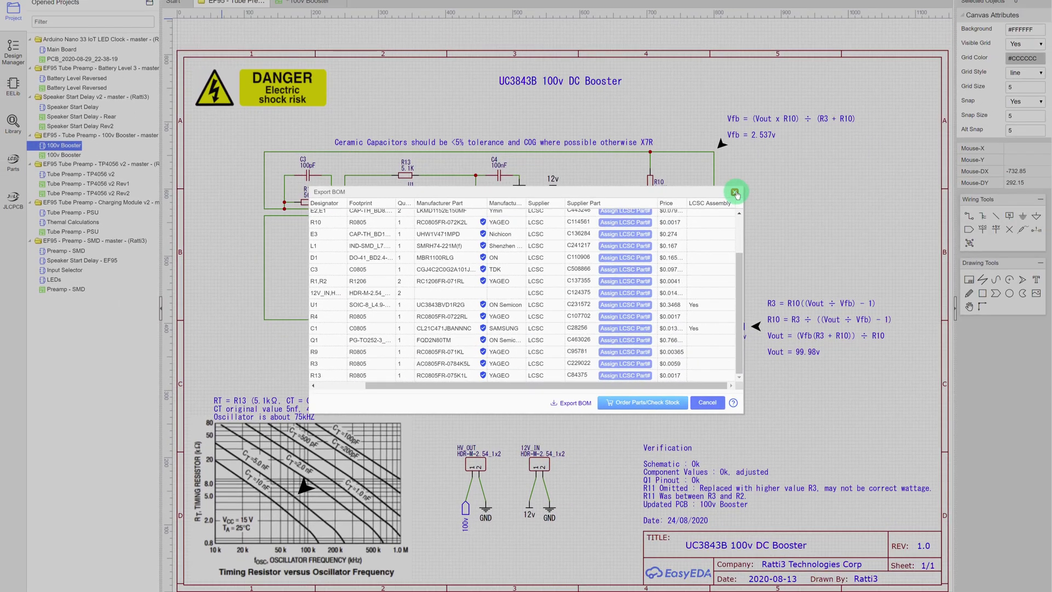
click(818, 150)
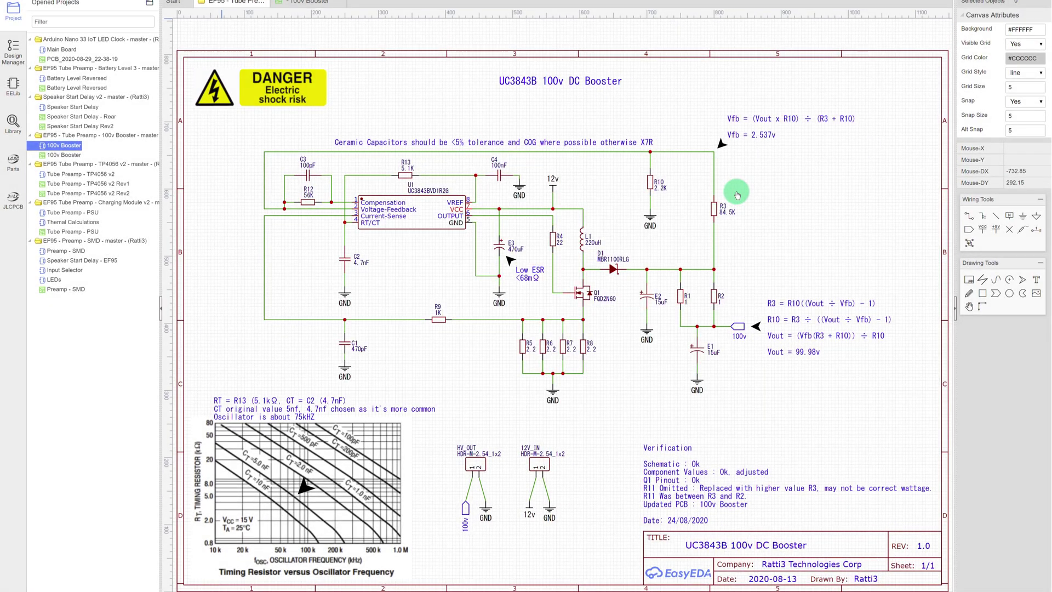
Switch to the 100v Booster PCB layout and examine the pads of inductor L1, transistor Q1 and diode D1.
click(317, 2)
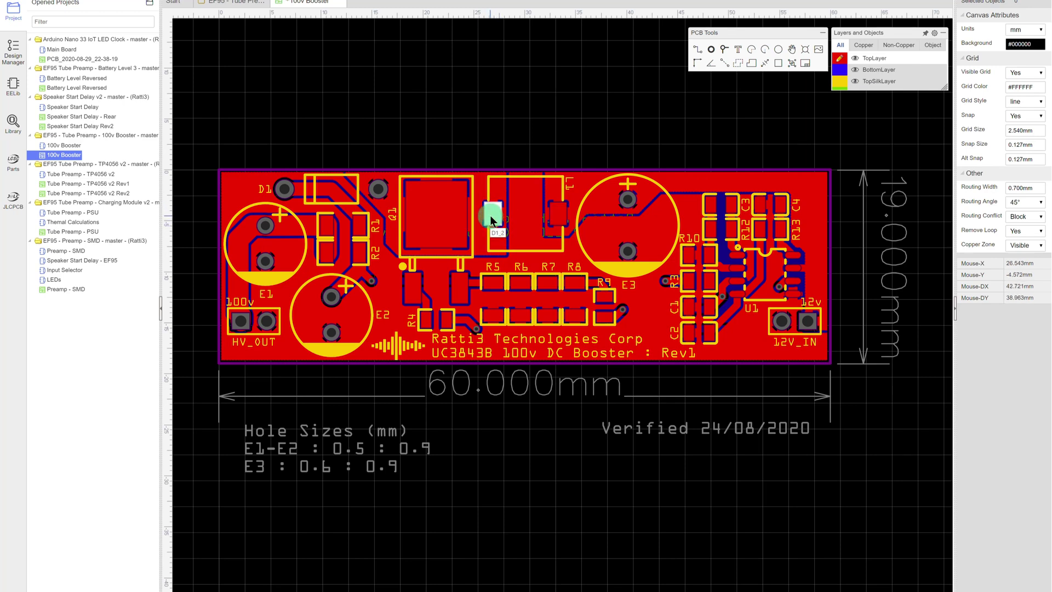
click(491, 224)
click(508, 220)
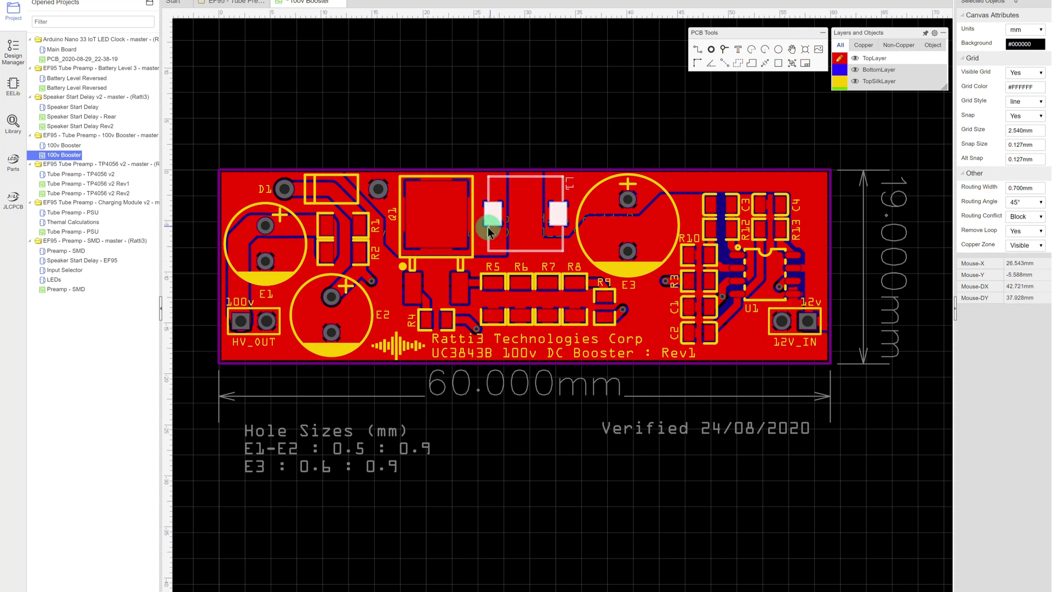
click(491, 223)
click(484, 208)
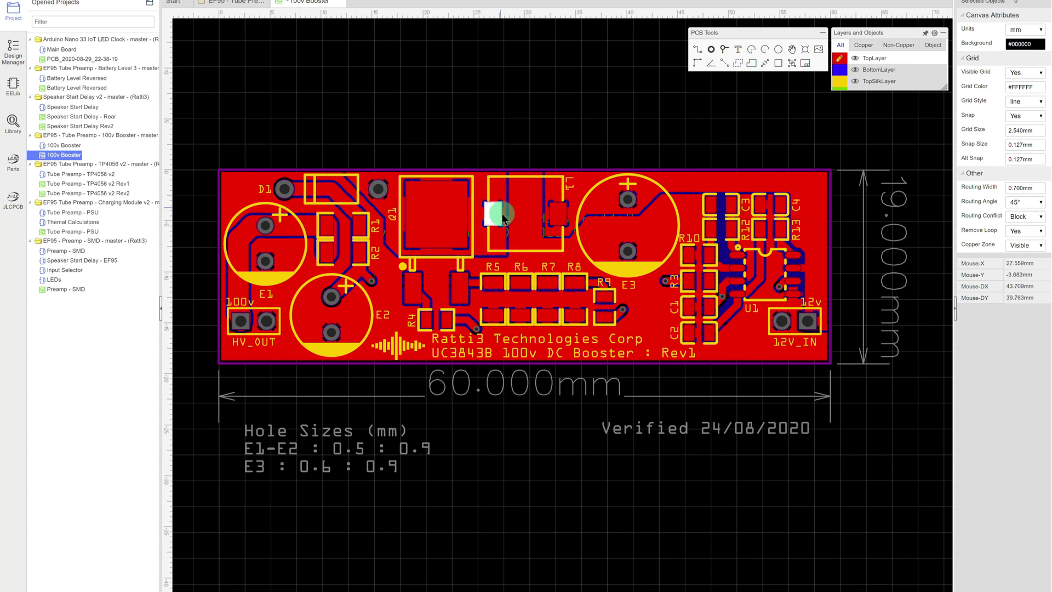
click(474, 235)
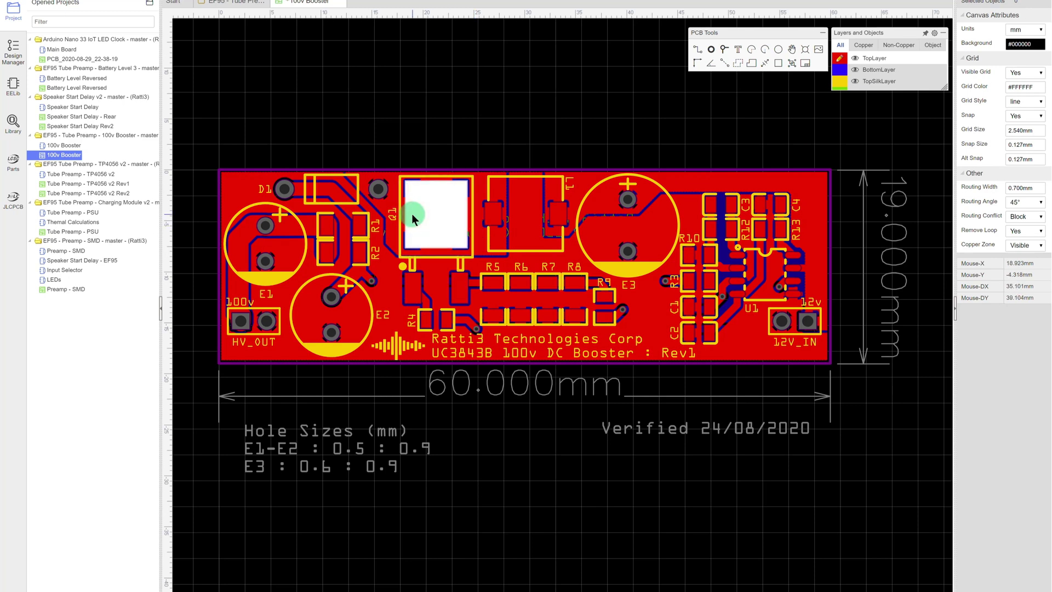
click(439, 252)
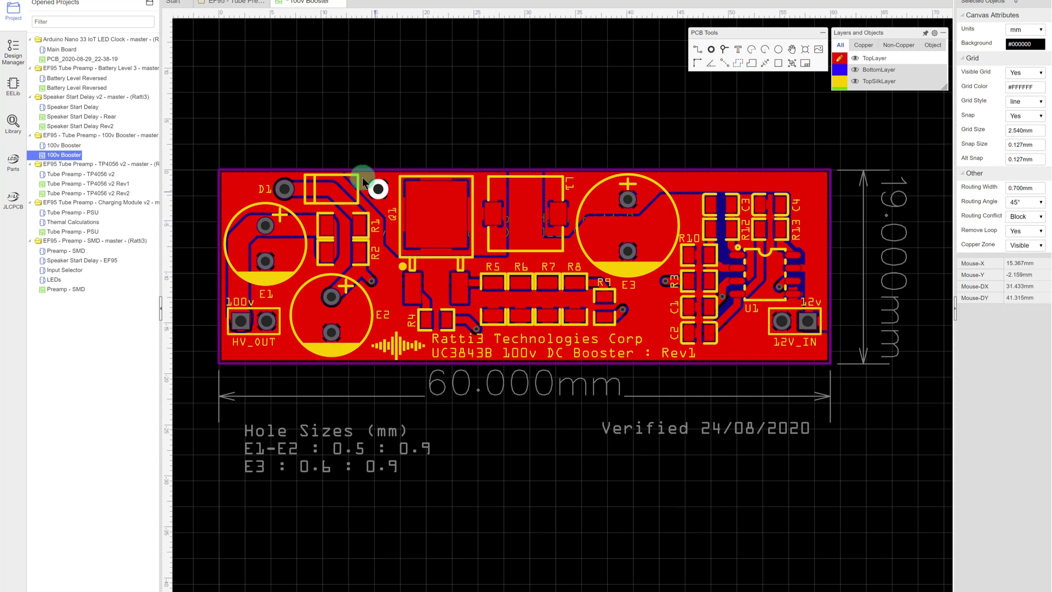
Show the 100v Booster PCB as a 3D model and examine both its component side and its underside.
click(227, 0)
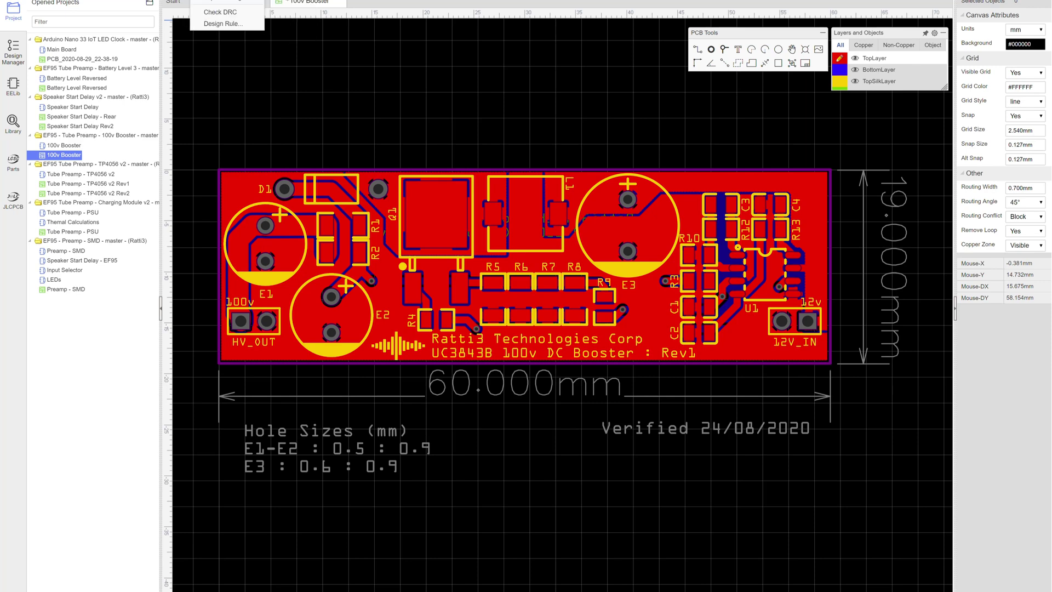
mouse_move(181, 0)
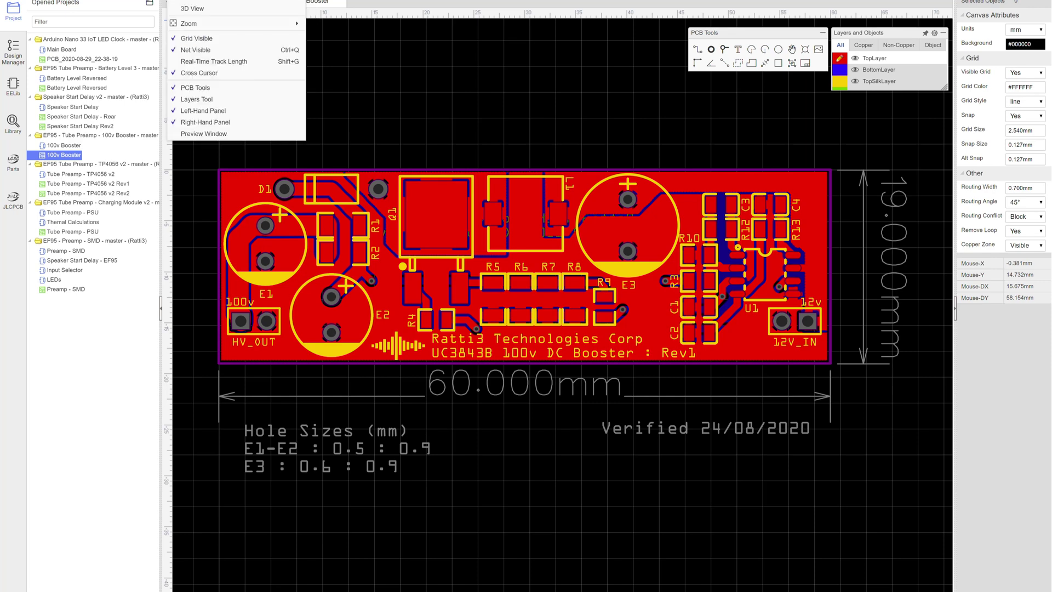
click(194, 8)
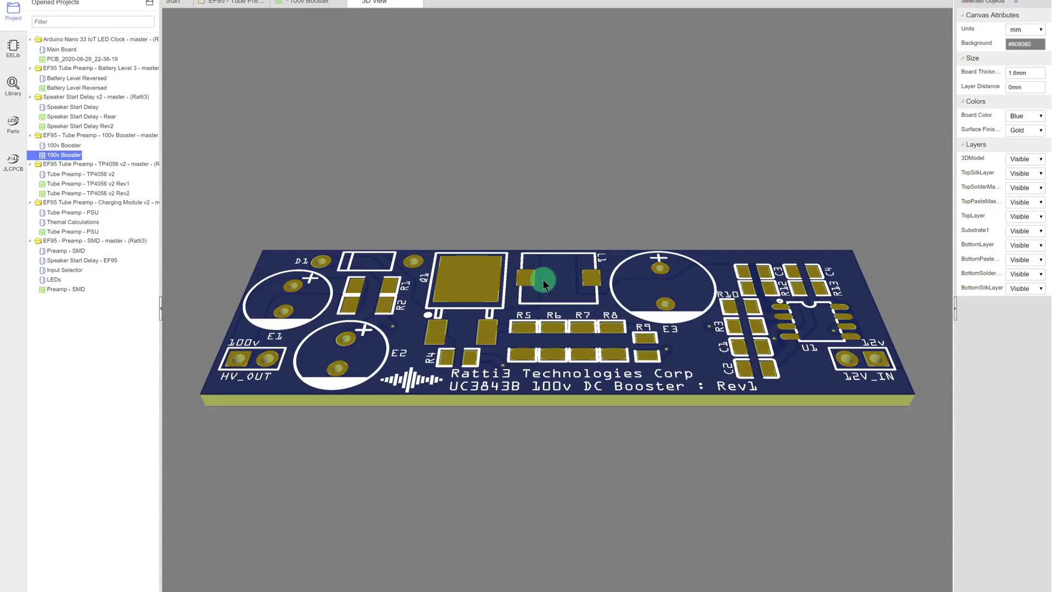
drag(581, 339, 740, 321)
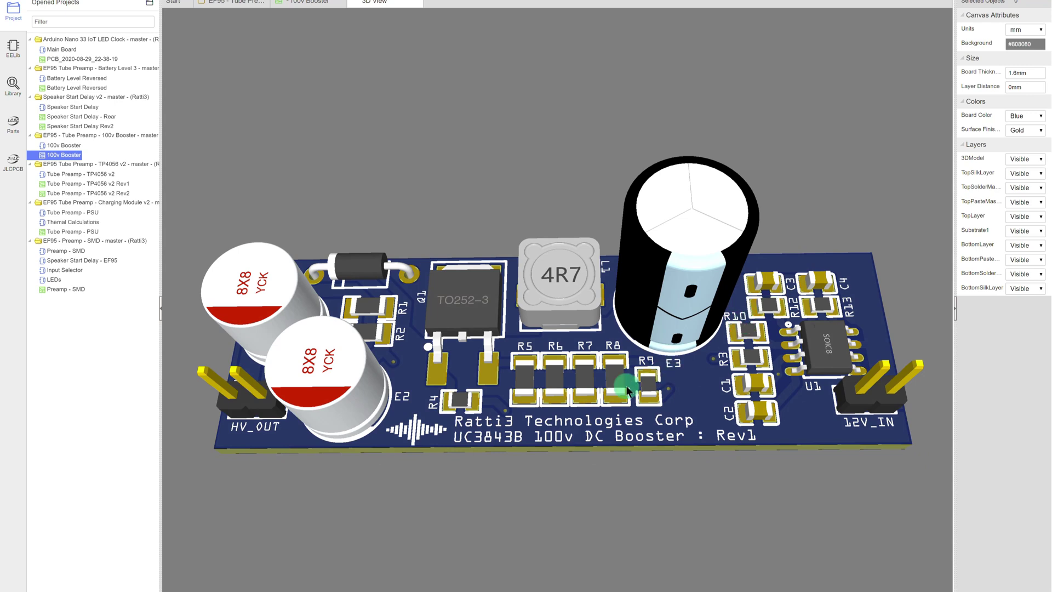
drag(632, 390, 709, 376)
drag(804, 314, 579, 324)
drag(692, 303, 792, 268)
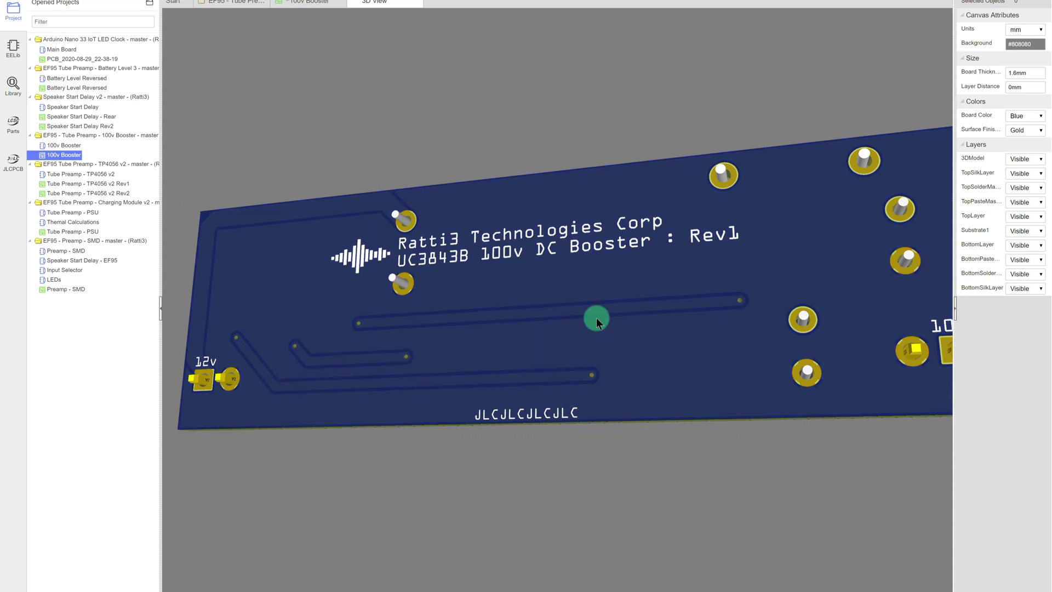
drag(807, 272, 333, 353)
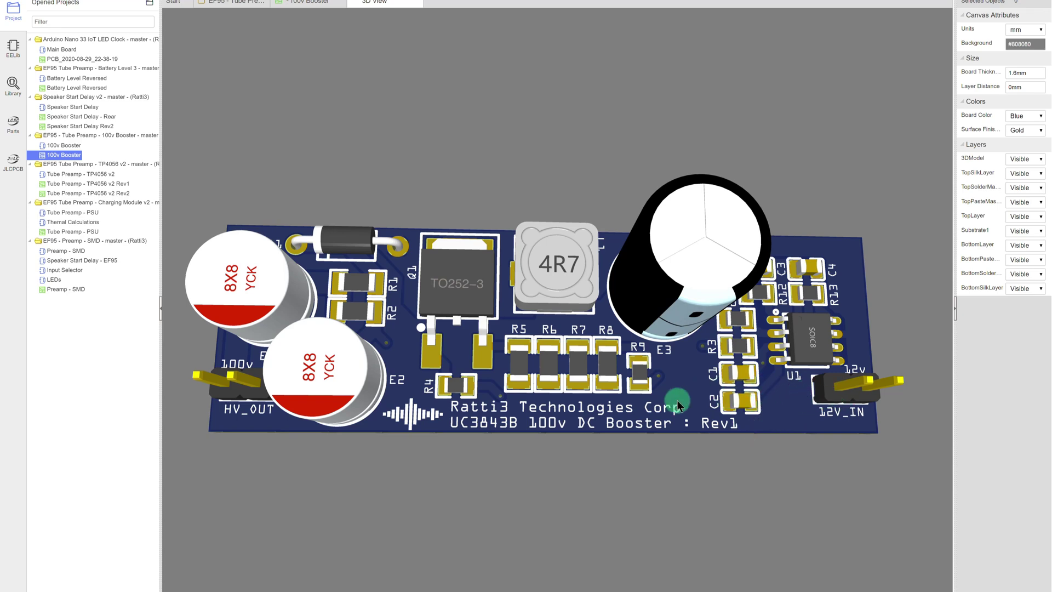
Examine the populated component side of the 3D board from several angles.
drag(677, 400, 627, 387)
drag(584, 413, 517, 387)
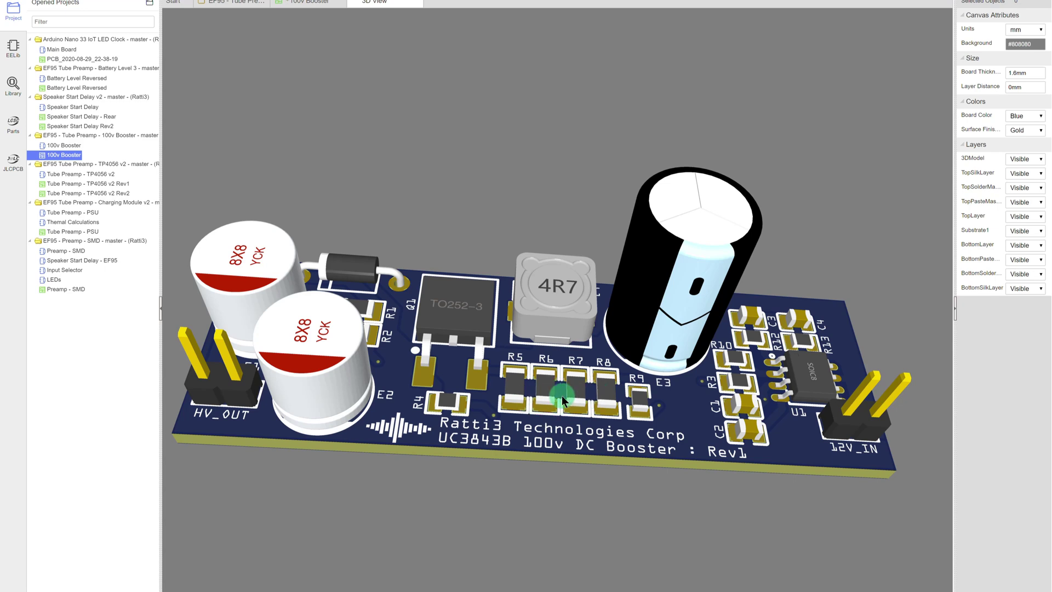
drag(798, 346, 629, 392)
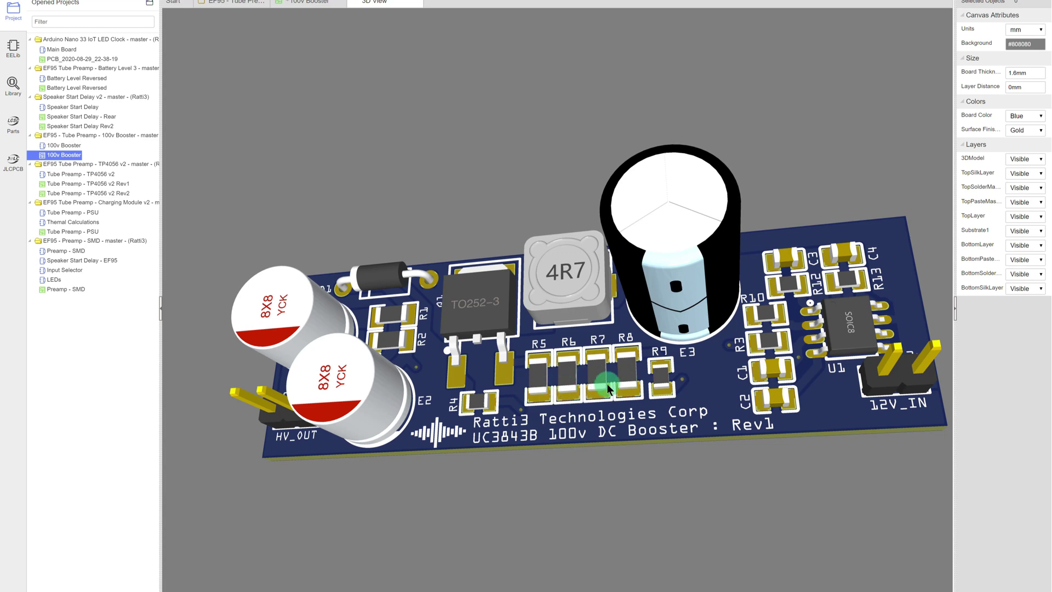
drag(531, 367, 350, 333)
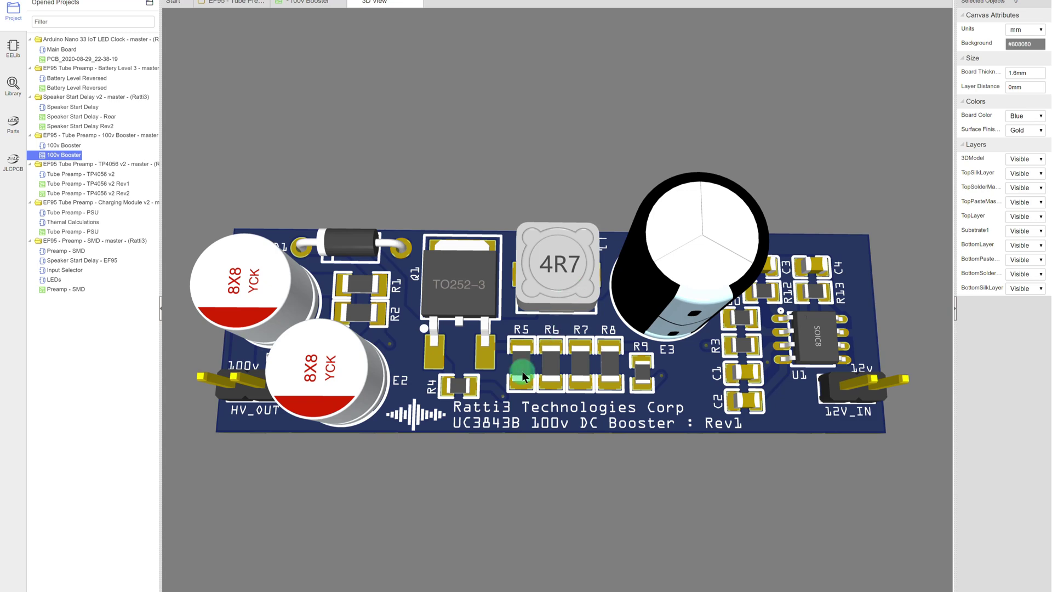
drag(522, 370, 488, 382)
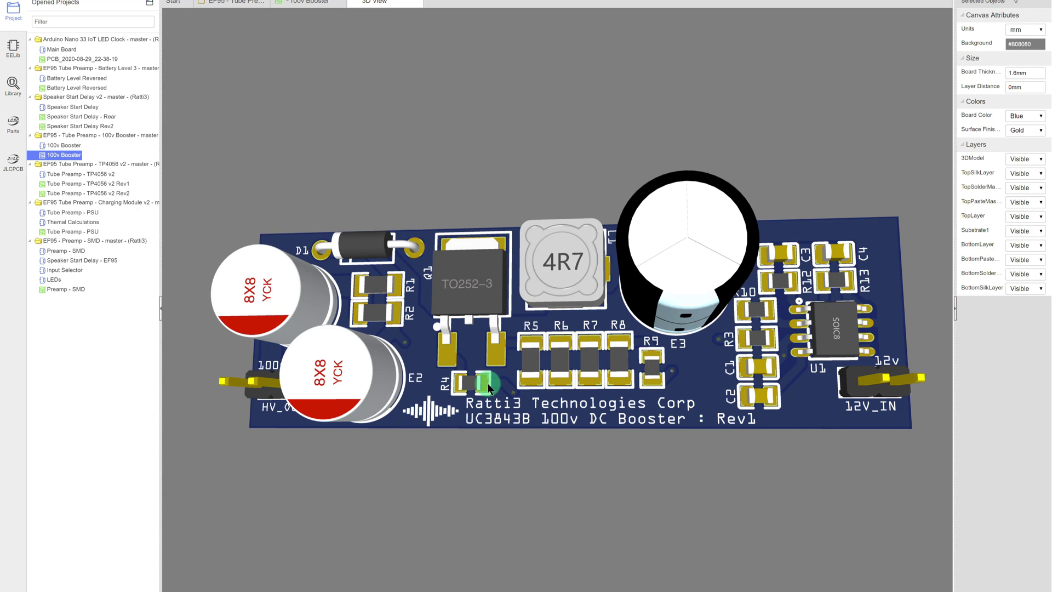
drag(488, 383, 514, 335)
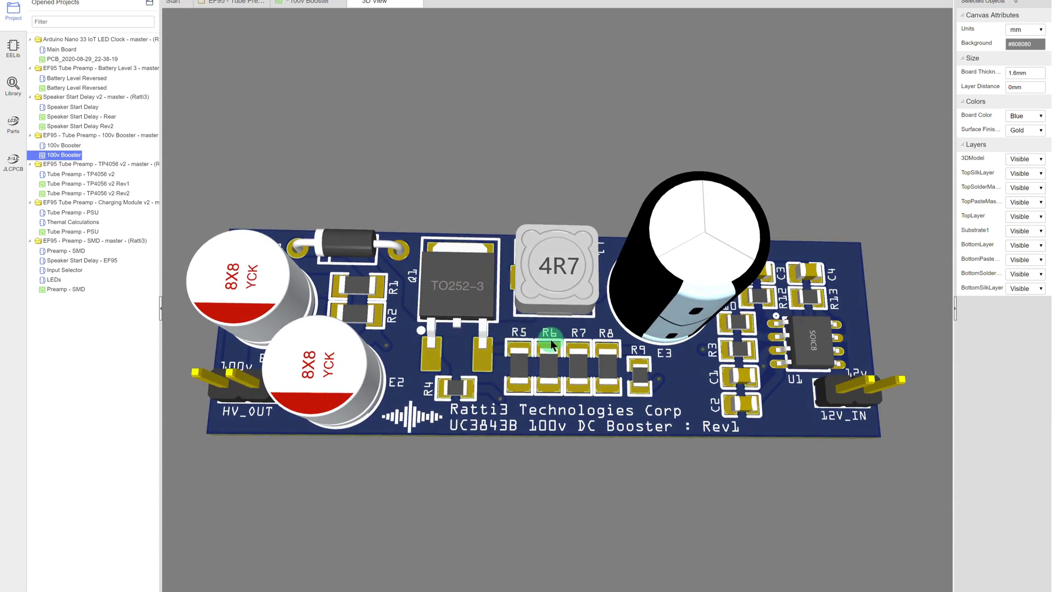